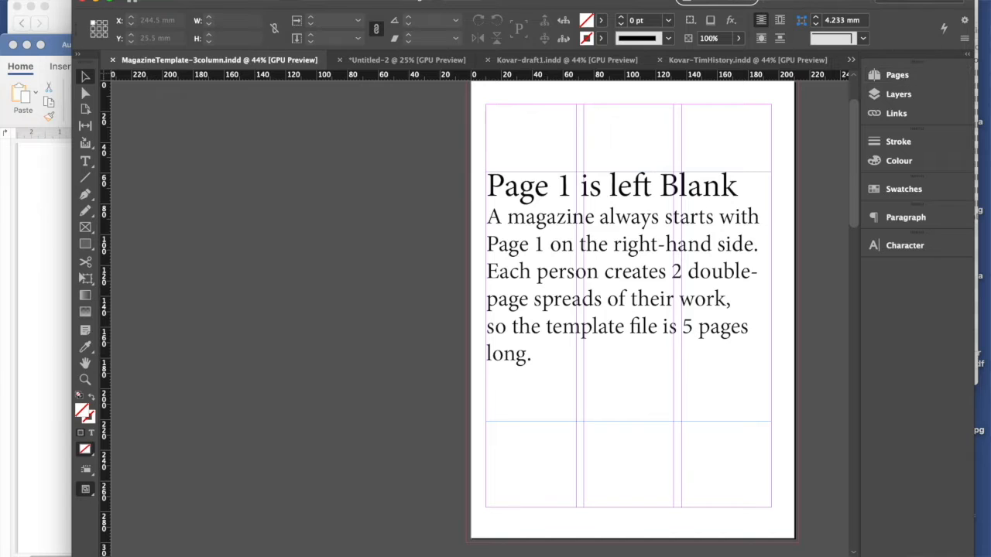
Step: Review the page and spread arrangement of the three-column magazine template
left_click(356, 1)
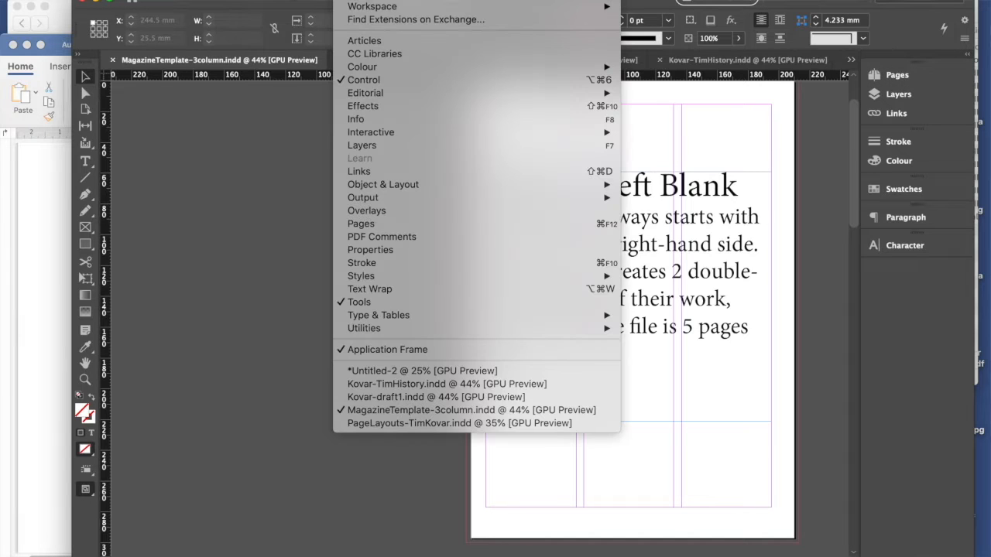
left_click(406, 224)
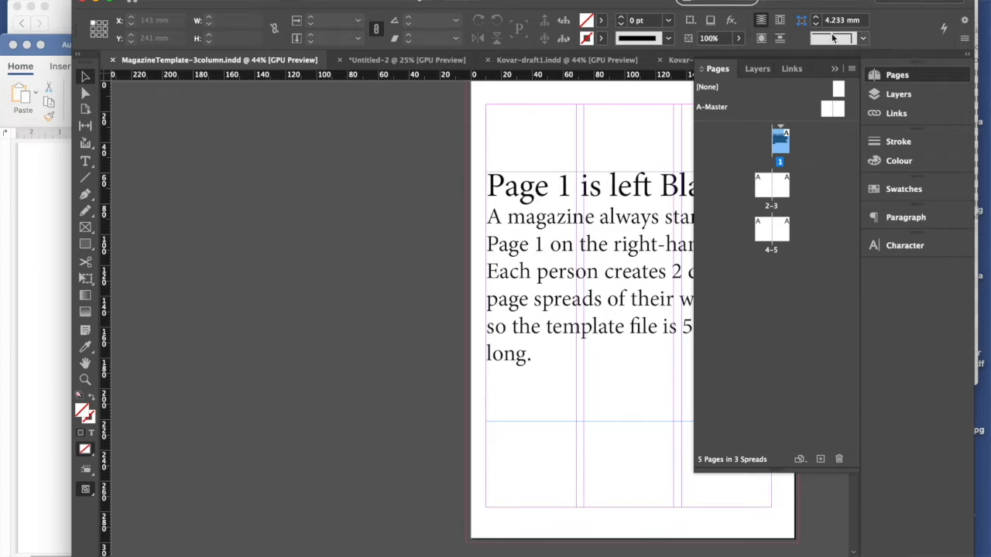
left_click(835, 69)
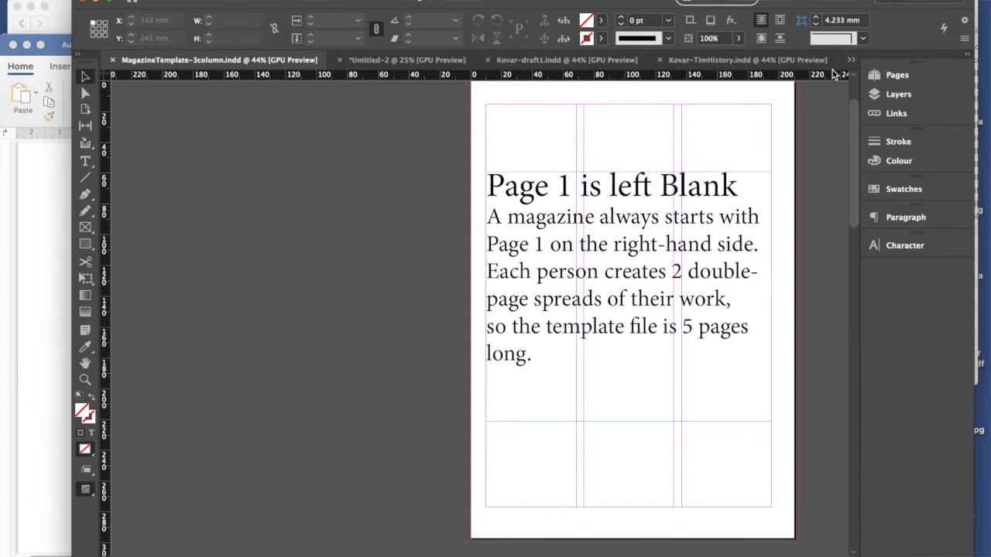
Step: Switch to the draft1 document and check the size of the upper photo on page 2
left_click(535, 85)
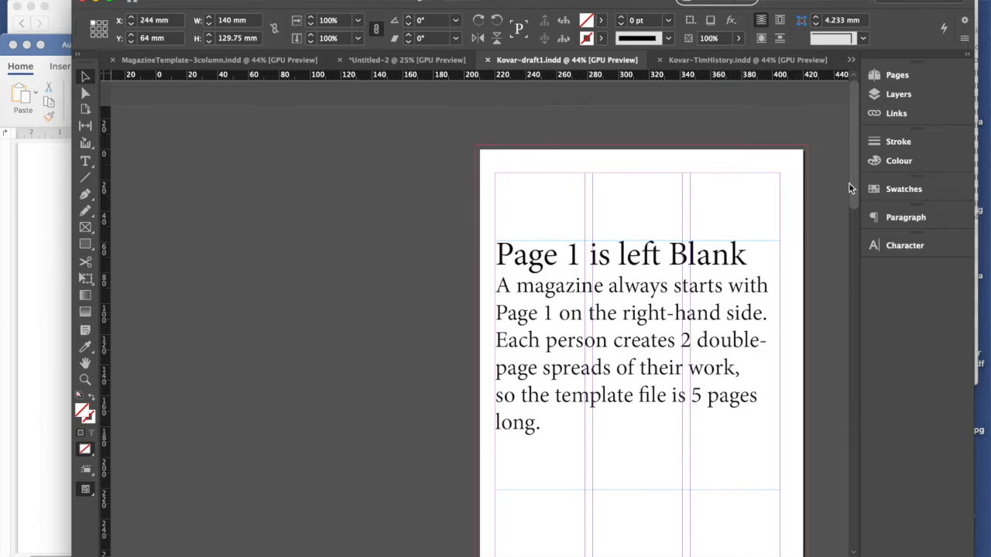
left_click_drag(857, 187, 870, 332)
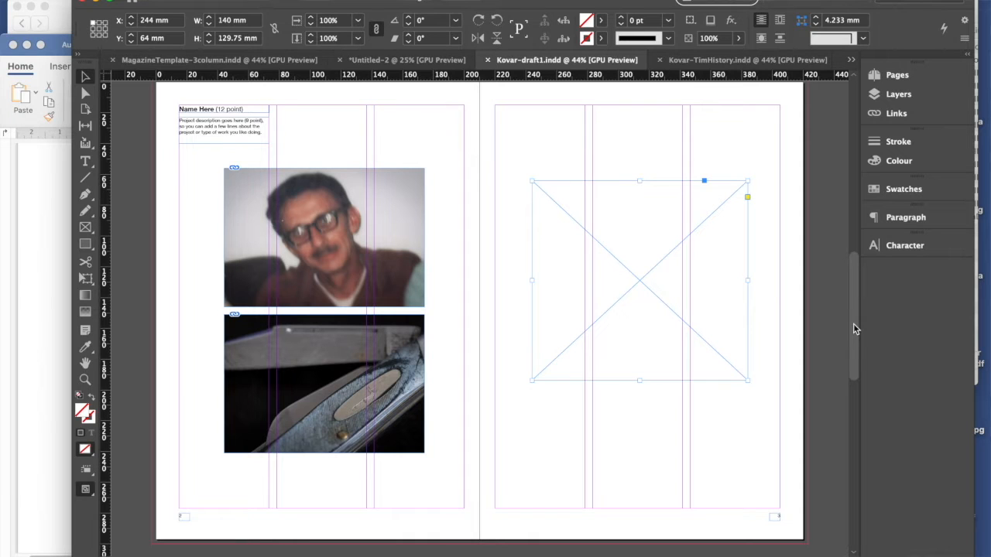
left_click(324, 238)
left_click(396, 186)
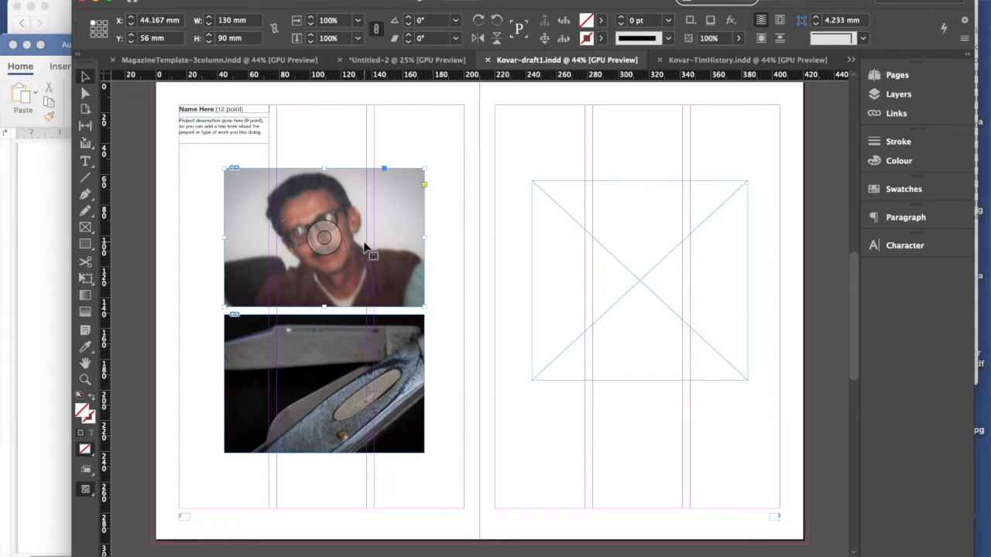
Step: Resize the empty image frame on page 3 to 130 mm wide and 90 mm high
left_click(644, 350)
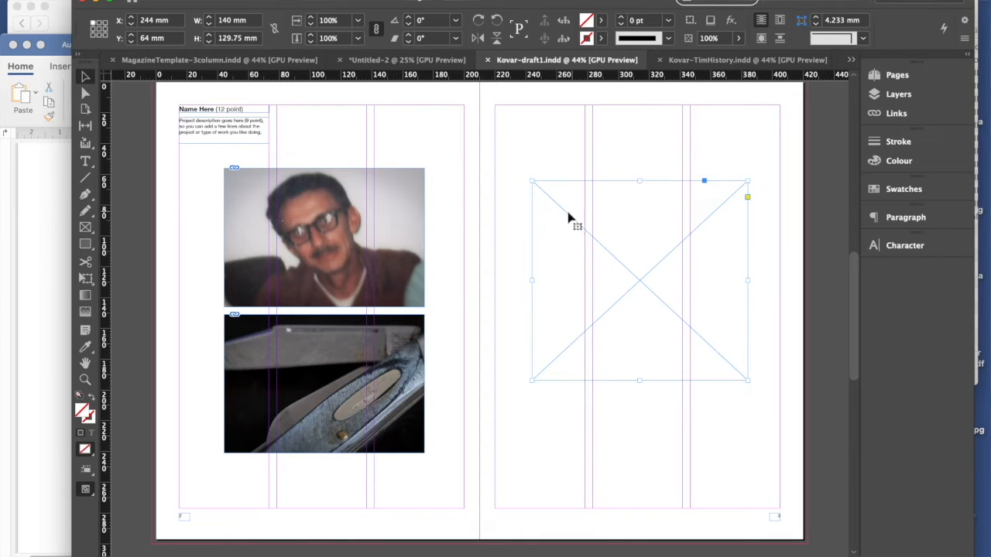
left_click(601, 143)
left_click(629, 267)
left_click(224, 21)
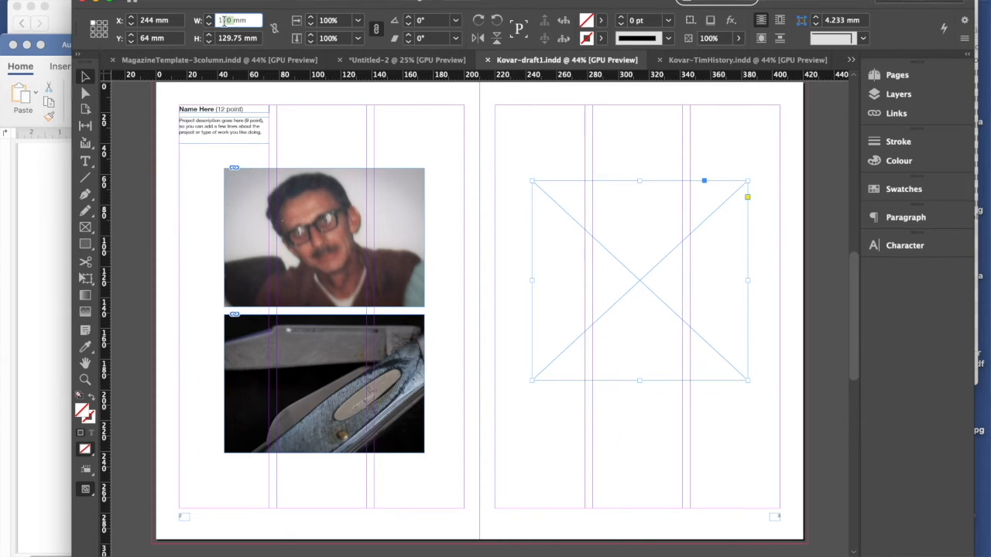
key("BackSpace")
type("3")
key("Return")
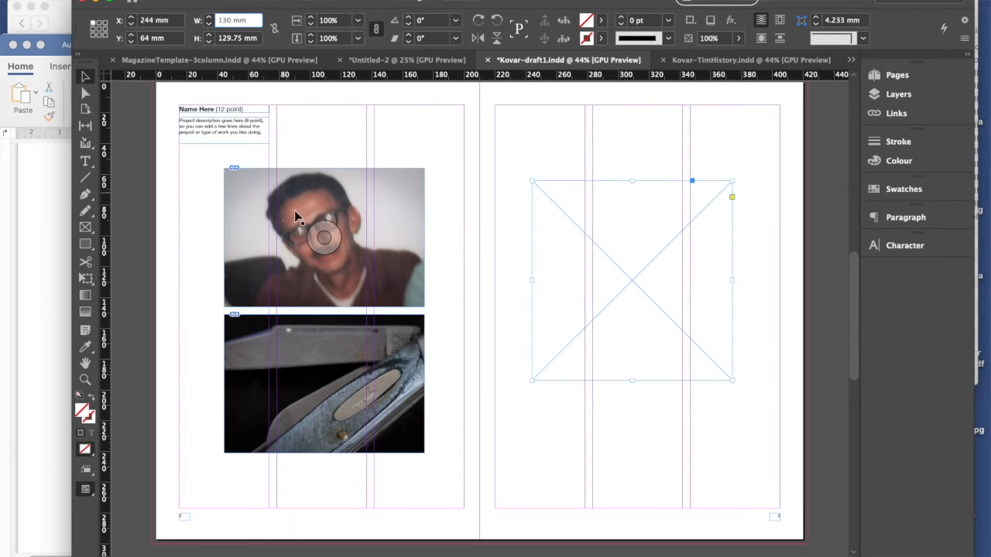
left_click(288, 213)
left_click(556, 243)
left_click(236, 38)
type("90")
key("Return")
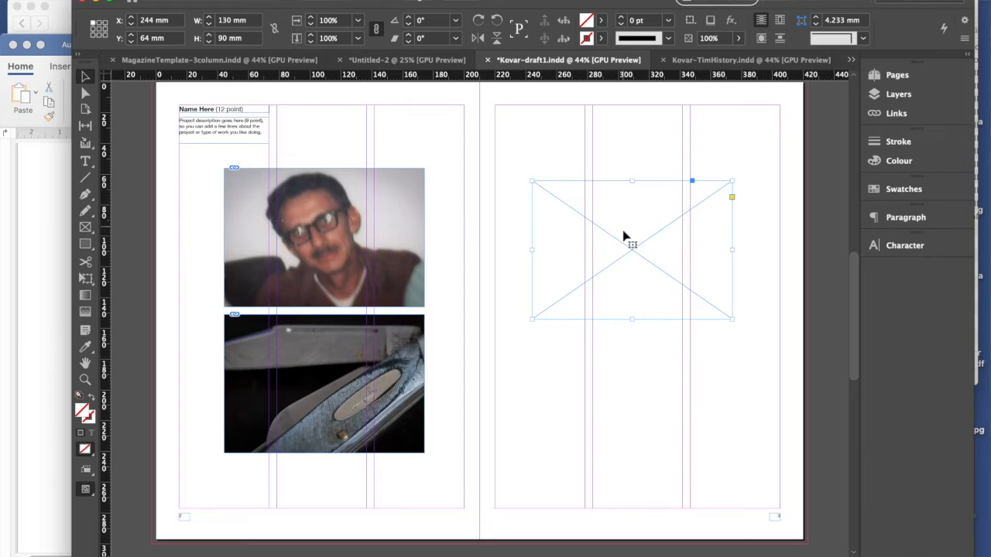
Step: Move the empty frame up, use its centre as the reference point and set its Y position to 101 mm
mouse_move(628, 229)
left_mouse_down()
mouse_move(635, 214)
mouse_move(620, 219)
mouse_move(642, 221)
mouse_move(666, 206)
mouse_move(624, 209)
mouse_move(593, 230)
mouse_move(663, 234)
mouse_move(606, 214)
mouse_move(627, 224)
left_mouse_up()
left_click_drag(627, 228, 629, 223)
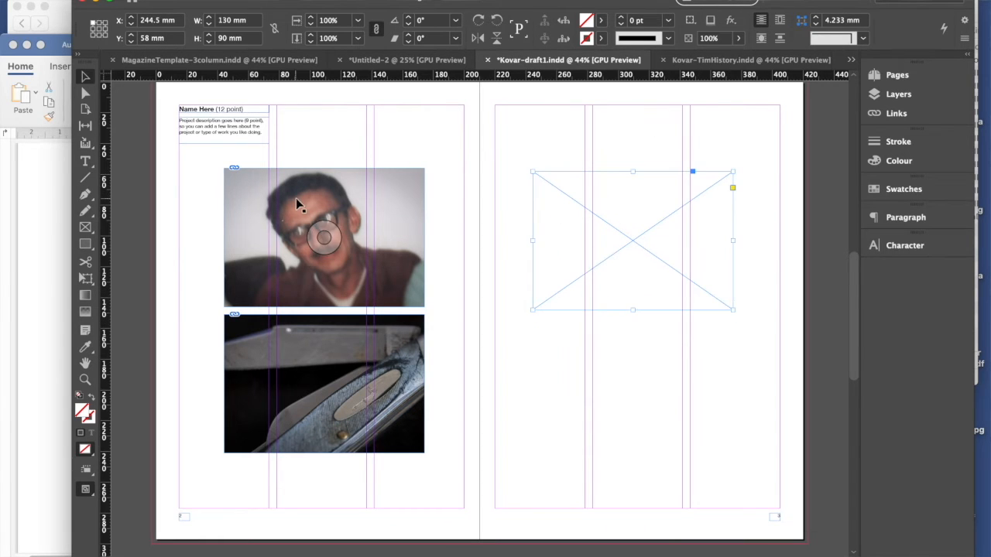
left_click(387, 208)
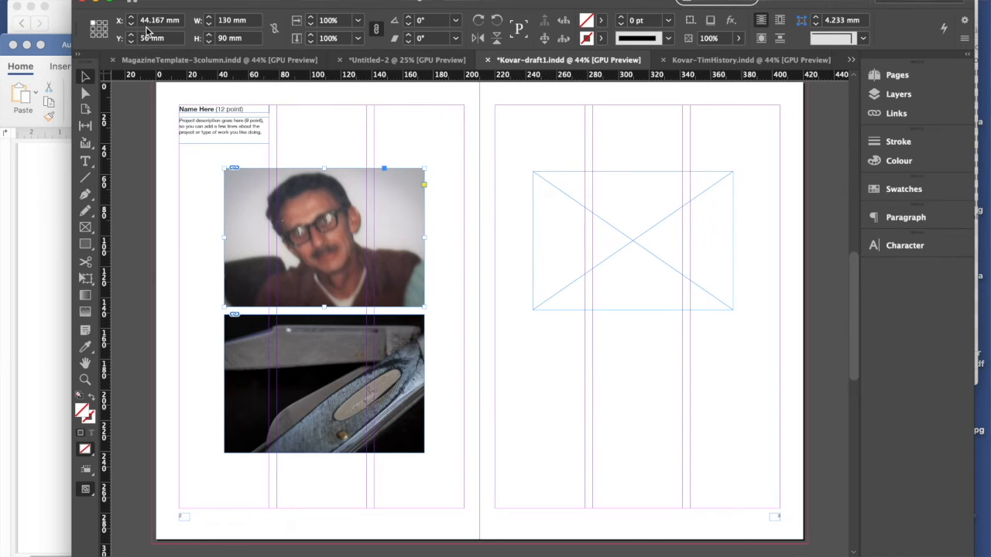
left_click(99, 29)
left_click(615, 194)
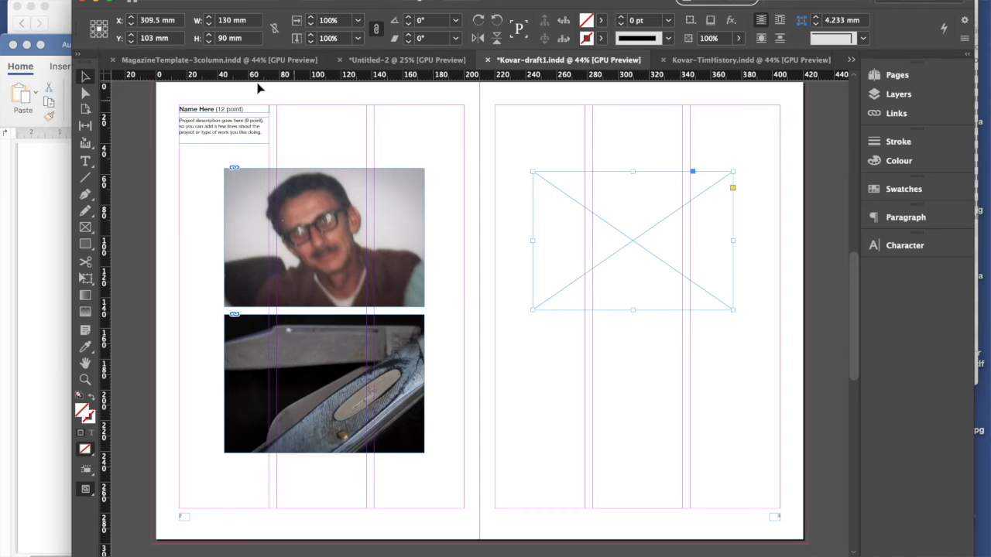
left_click(154, 38)
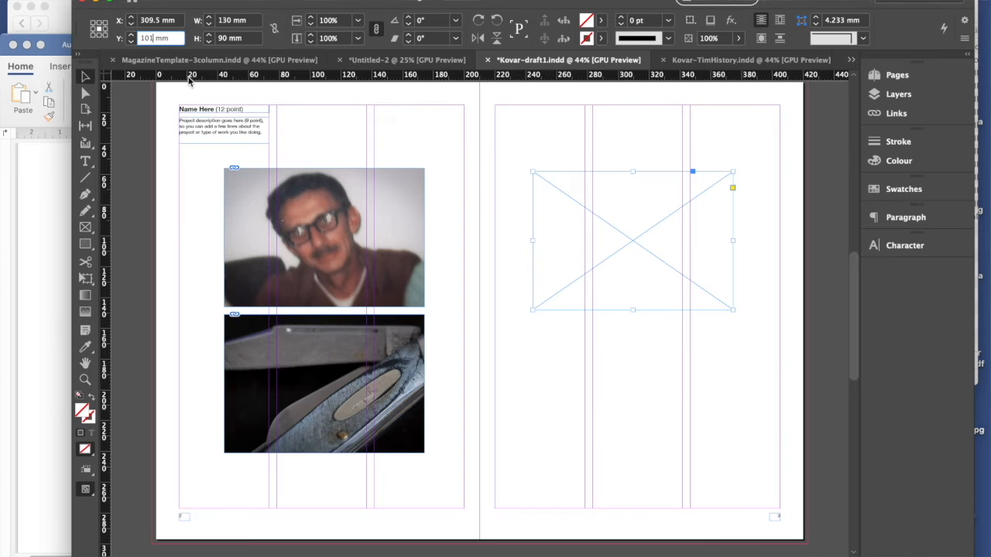
key("Return")
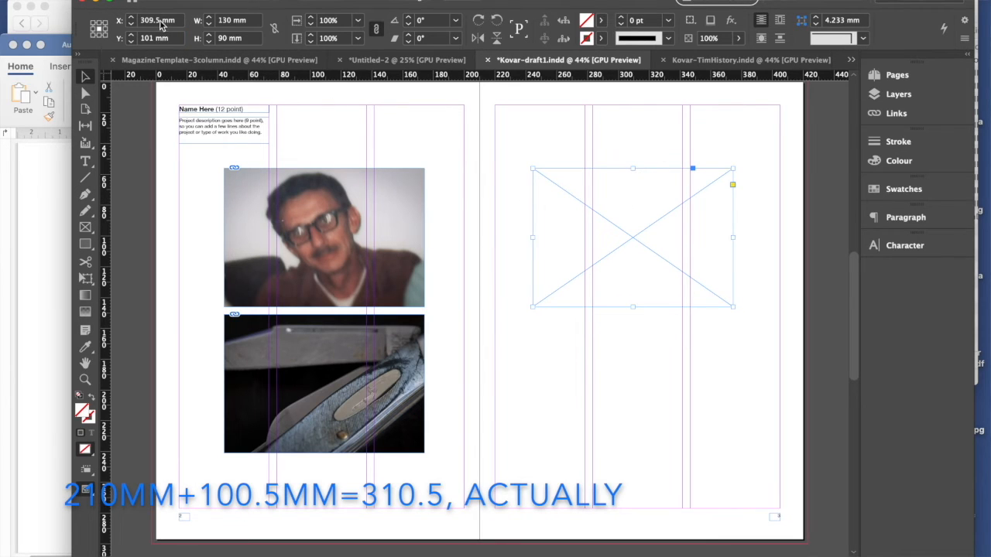
Step: Set the empty frame's X position to 319 mm and shift it horizontally to about 313 mm, level with the page 2 portrait
left_click_drag(161, 25, 137, 24)
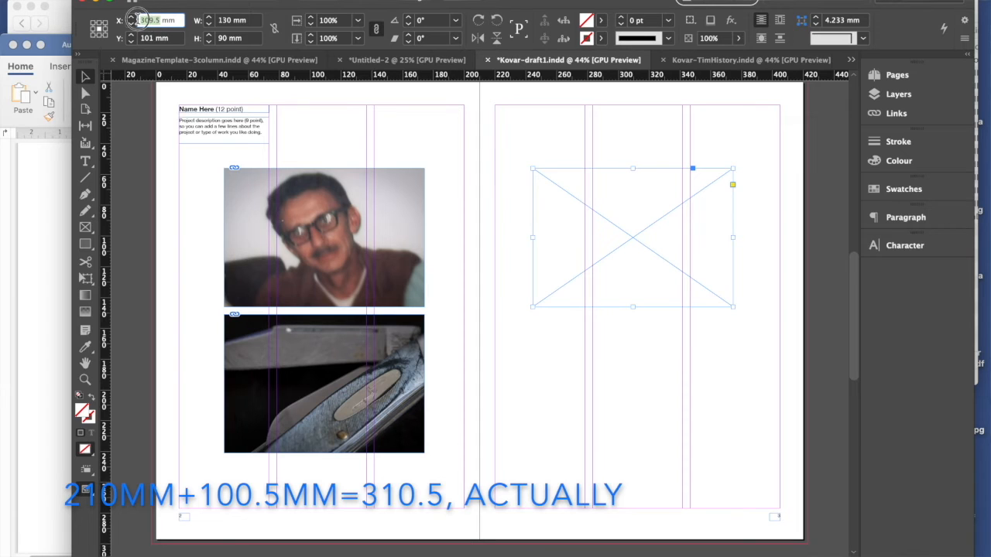
type("31")
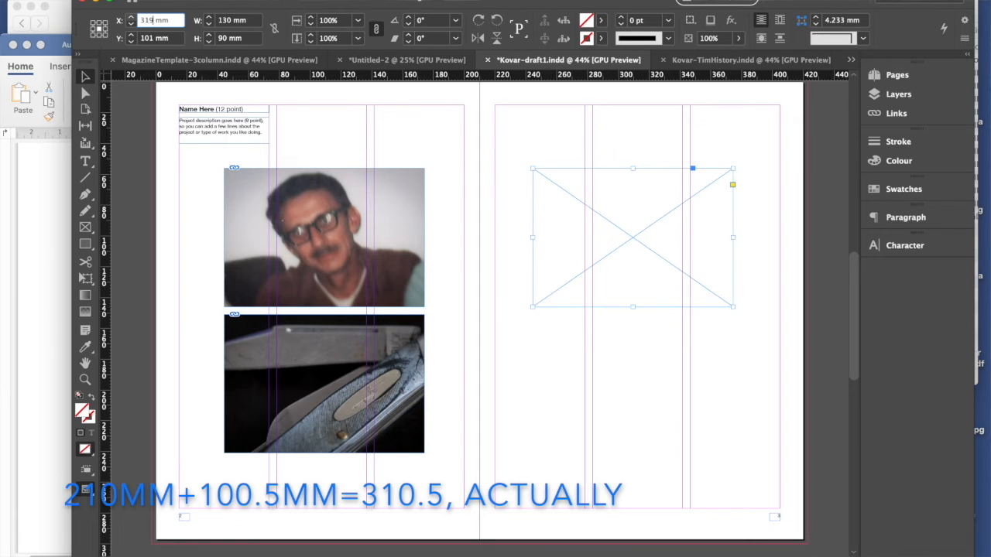
key("Return")
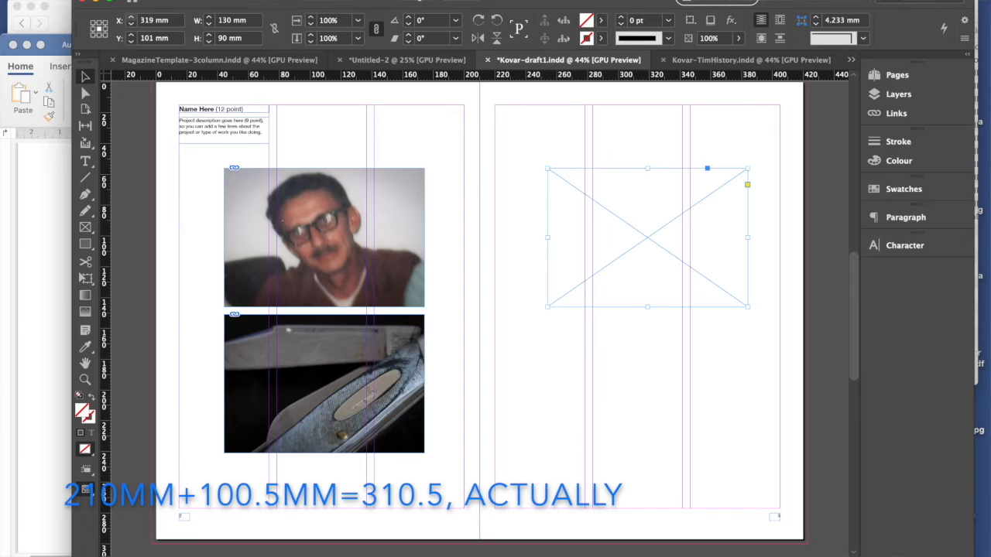
left_click(307, 303)
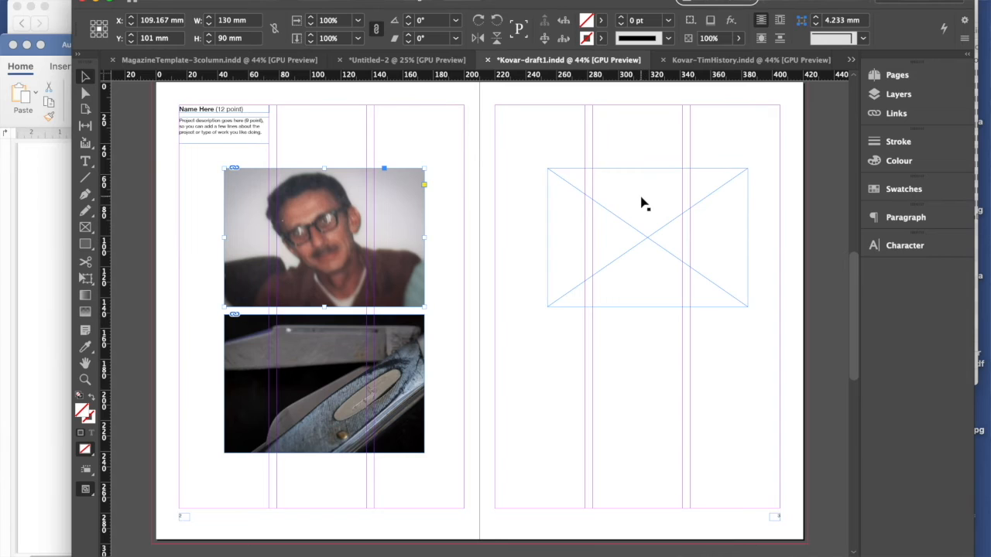
mouse_move(641, 207)
left_mouse_down()
mouse_move(629, 207)
mouse_move(651, 200)
left_mouse_up()
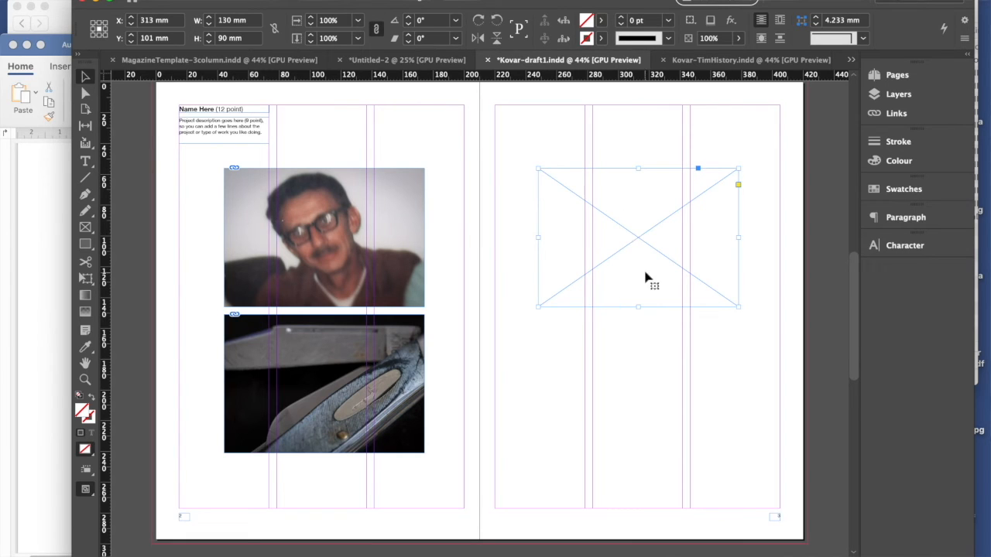
Step: Duplicate the empty frame directly below the original on page 3 and set the copy's Y position to 196 mm
left_click_drag(648, 275, 643, 421)
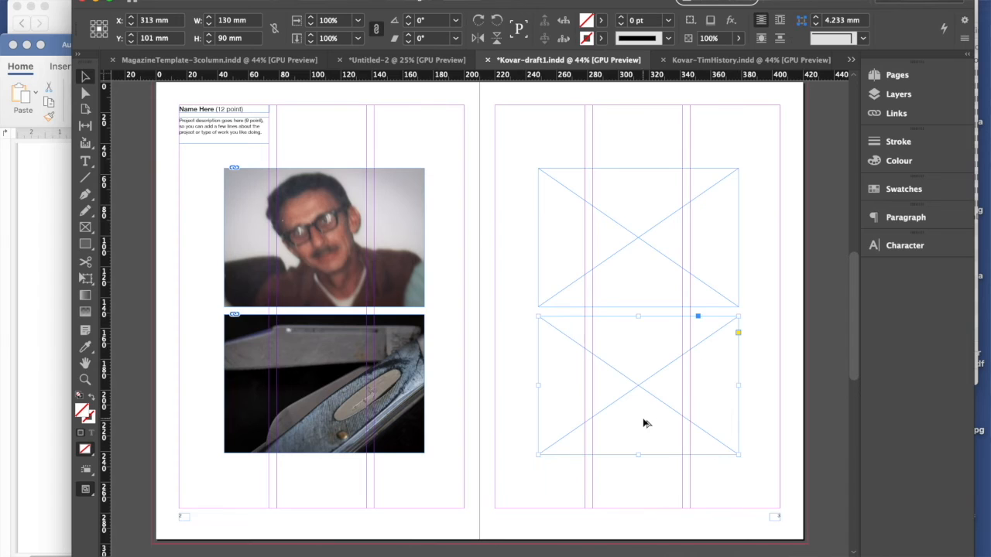
left_click(302, 354)
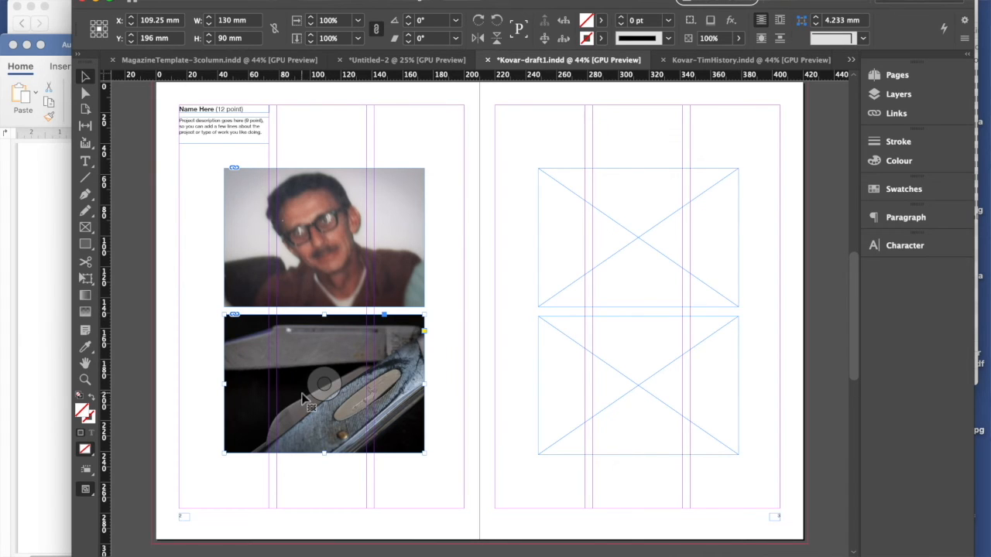
left_click(638, 424)
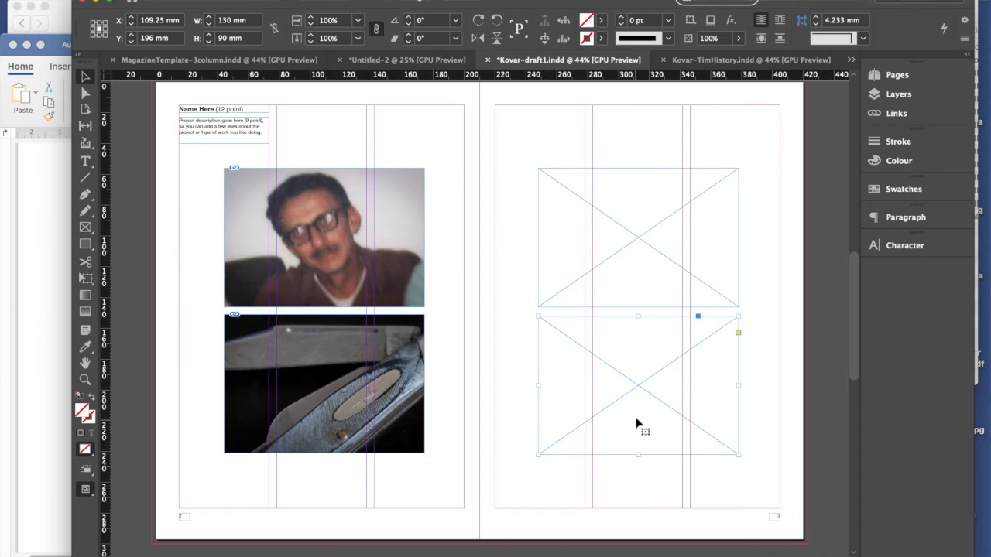
left_click(155, 38)
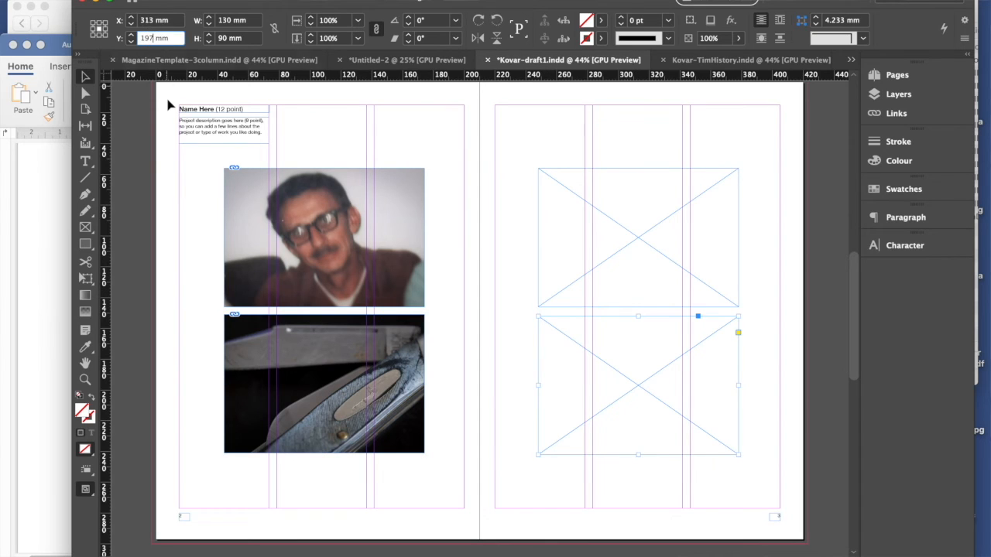
key("BackSpace")
type("6")
key("Return")
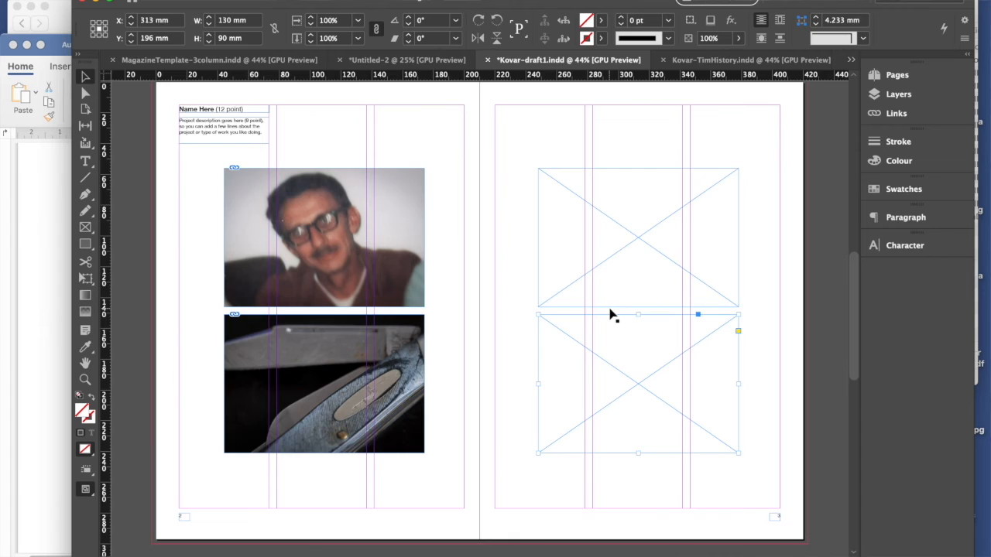
Step: Start placing an image file into the upper empty frame on page 3
left_click(634, 207)
left_click(99, 1)
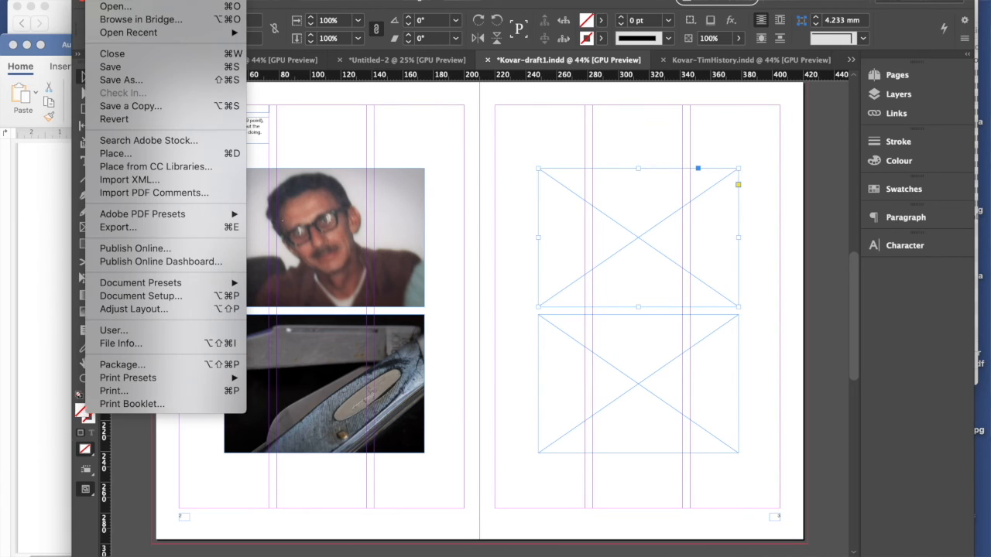
left_click(132, 154)
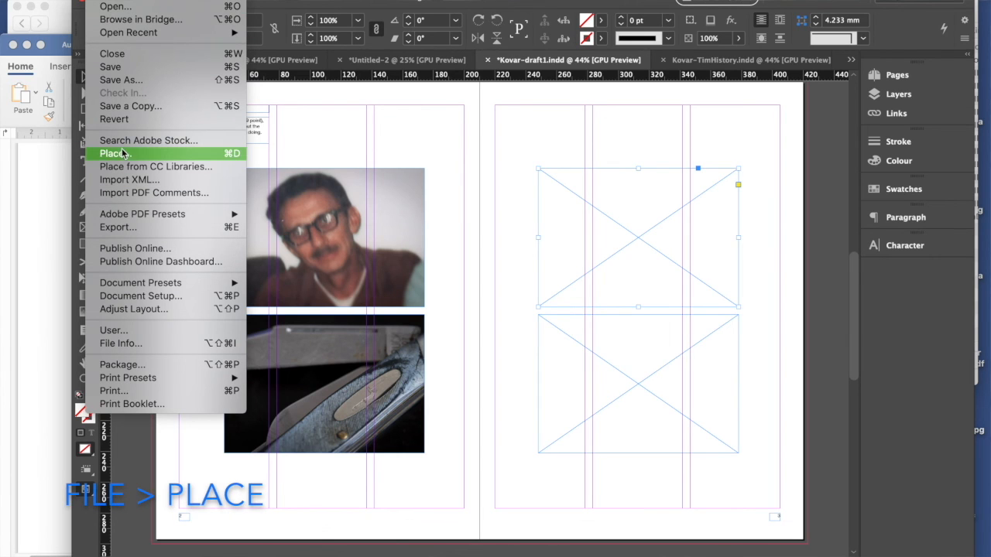
left_click(189, 153)
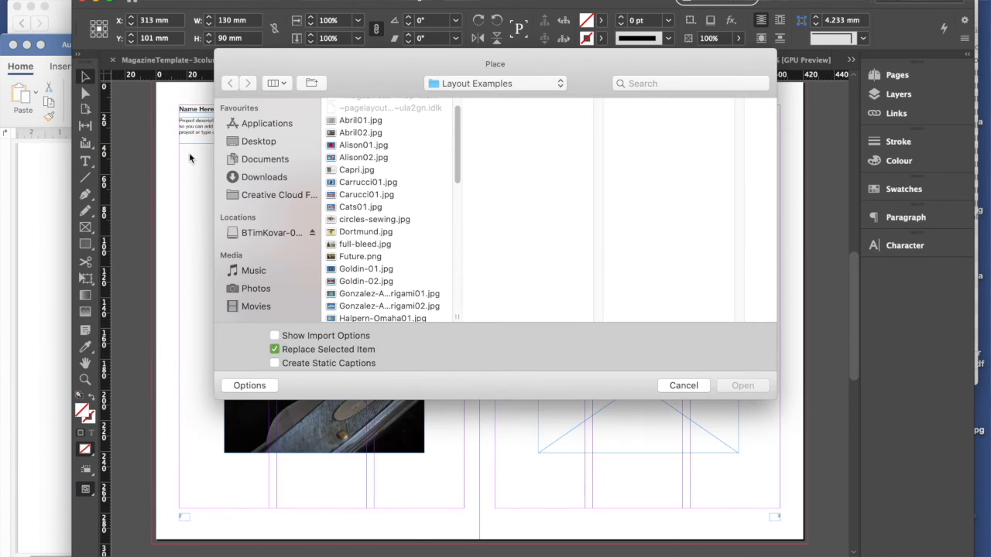